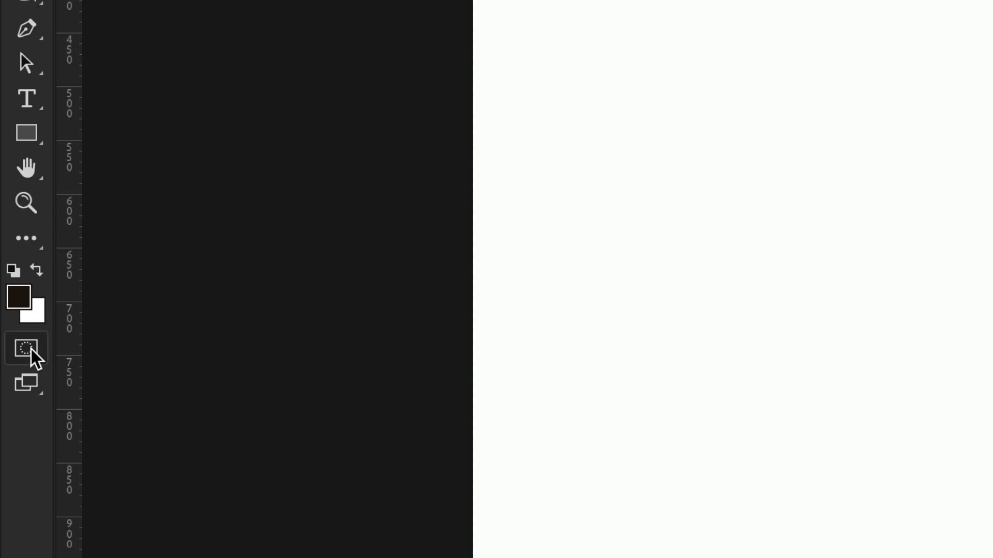
Step: Set the Quick Mask options so the colour indicates selected areas at 75% opacity
{"action": "double_click", "coordinate": [26, 348]}
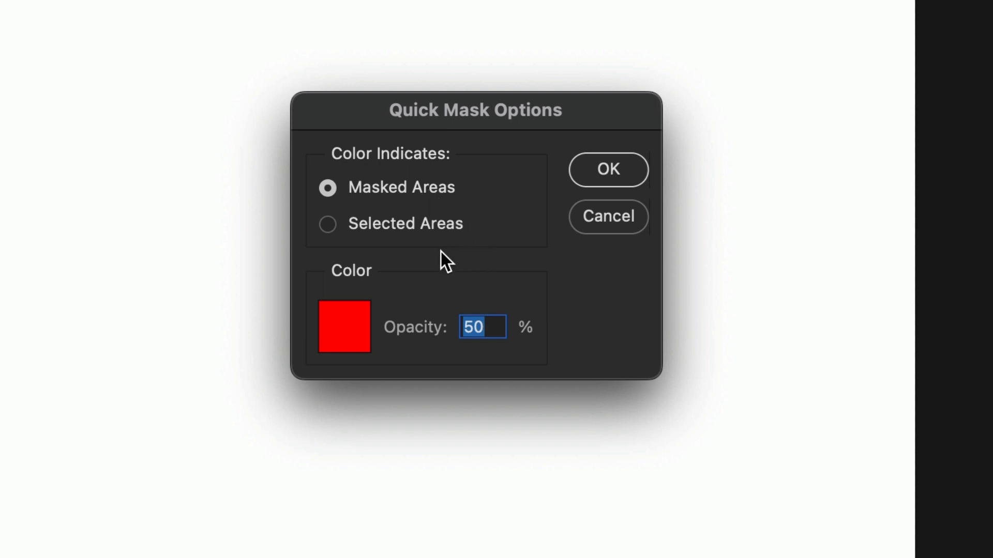
{"action": "left_click", "coordinate": [328, 226]}
{"action": "type", "text": "75"}
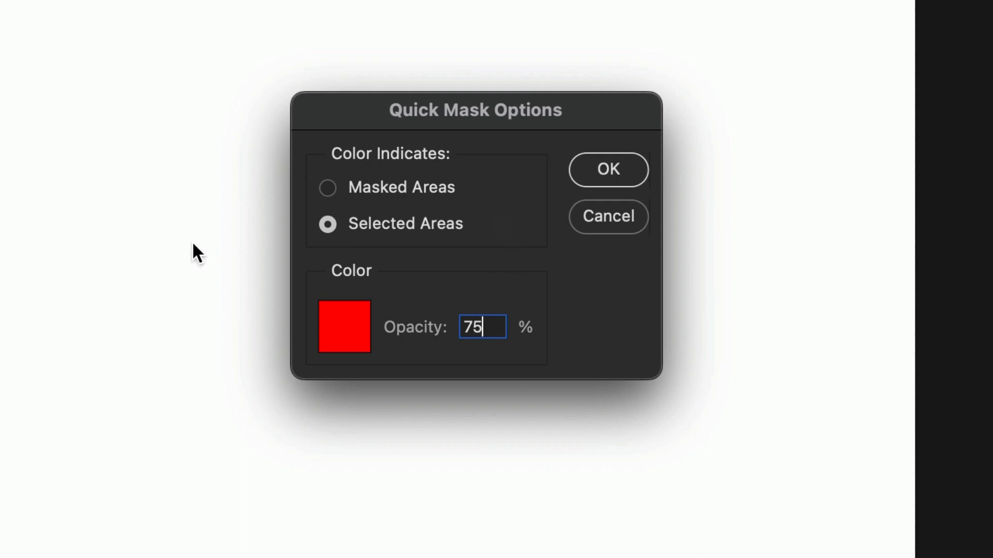
{"action": "left_click", "coordinate": [625, 171]}
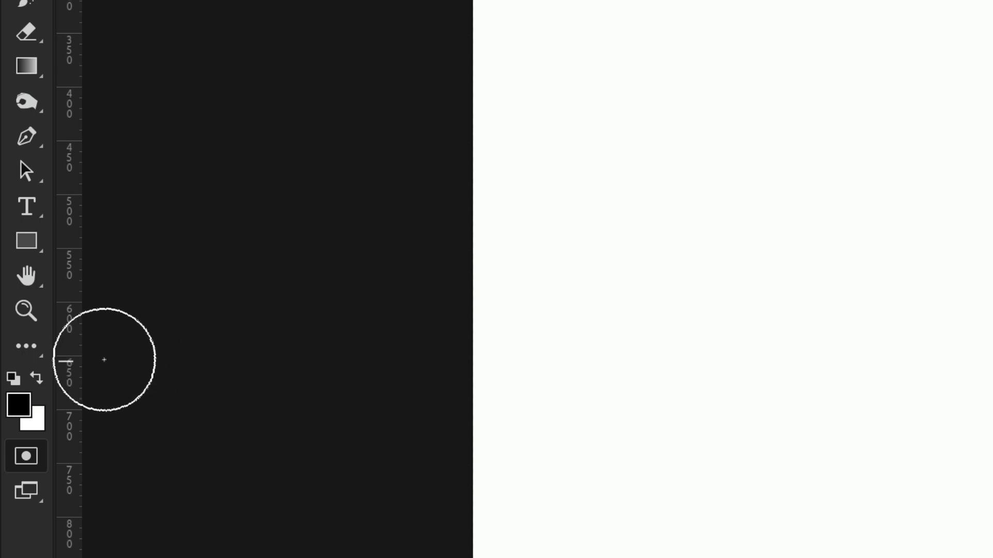
Step: Paint a horizontal stroke across the upper canvas in Quick Mask mode, then exit Quick Mask to turn it into a selection
{"action": "left_click", "coordinate": [39, 379]}
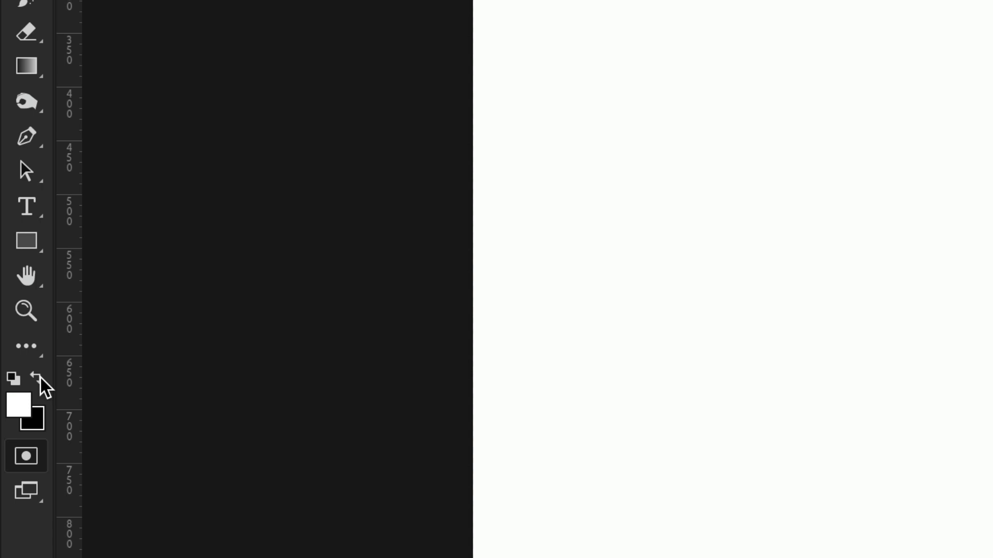
{"action": "left_click", "coordinate": [40, 379]}
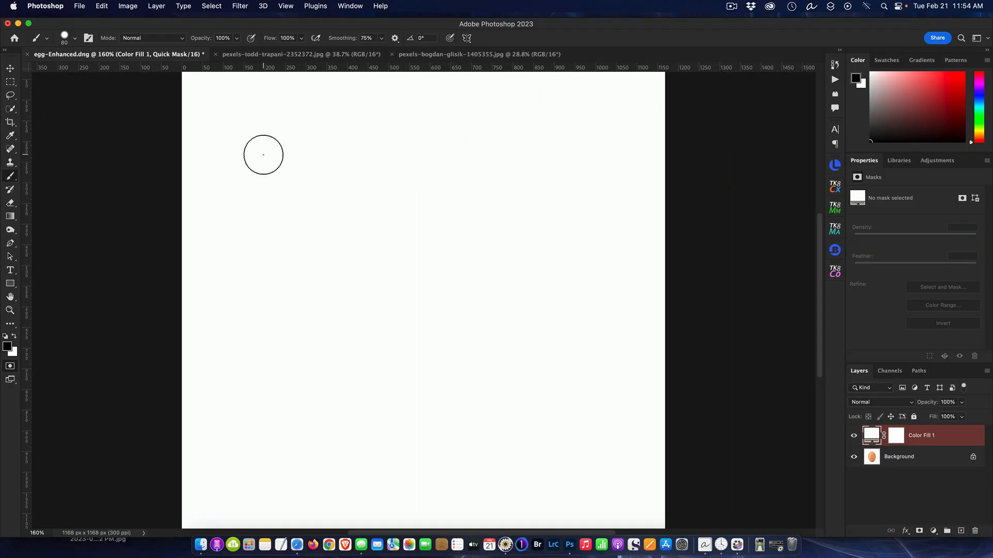
{"action": "left_click_drag", "start_coordinate": [263, 155], "coordinate": [608, 166]}
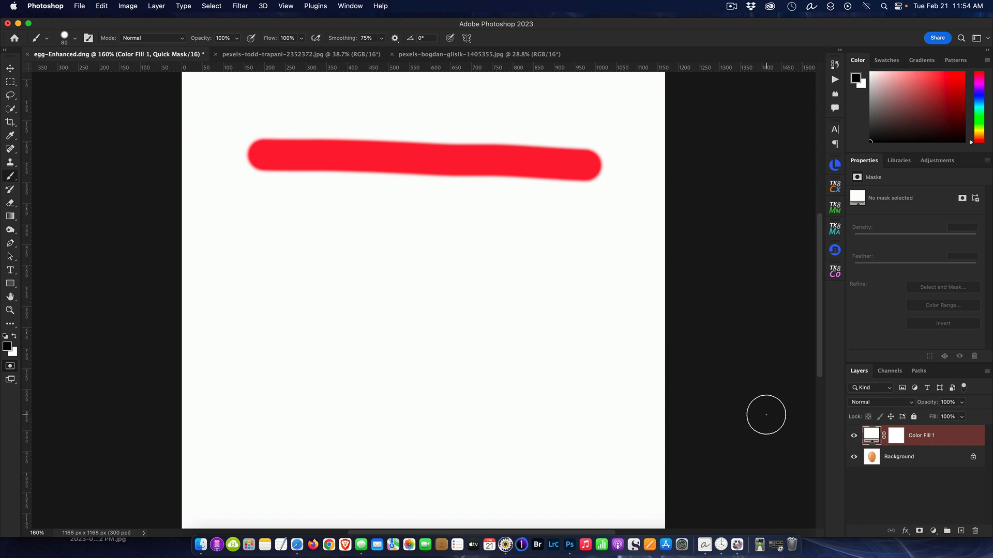
{"action": "left_click", "coordinate": [10, 366]}
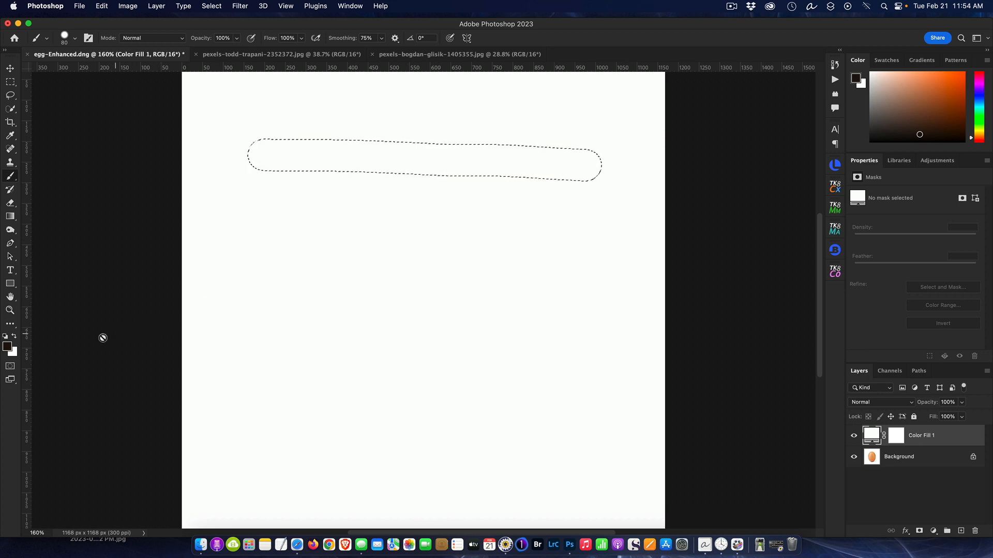
Step: Return to Quick Mask and extend the stroke into a rectangular outline with three more brush strokes
{"action": "left_click", "coordinate": [11, 367]}
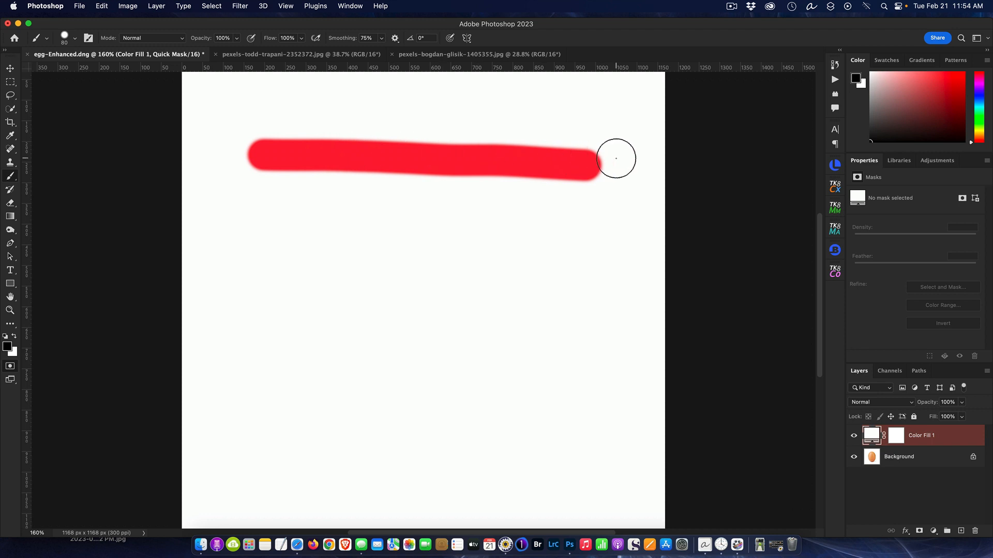
{"action": "left_click", "coordinate": [10, 367]}
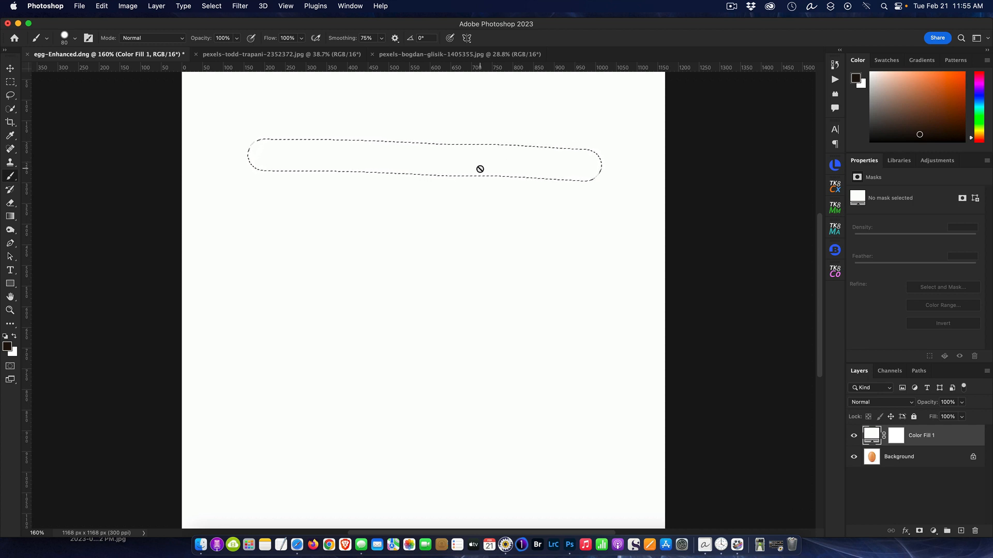
{"action": "left_click", "coordinate": [9, 366]}
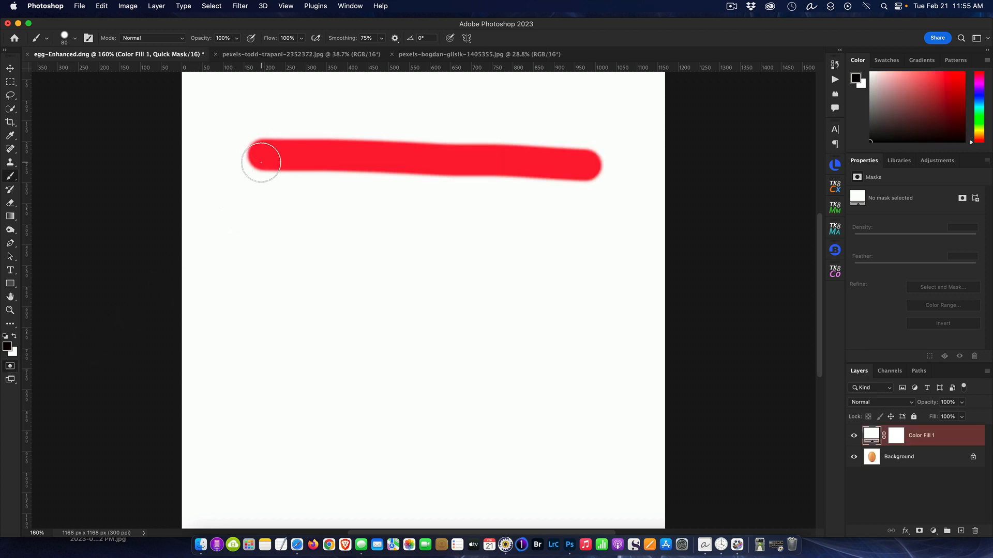
{"action": "left_click_drag", "start_coordinate": [262, 159], "coordinate": [258, 312]}
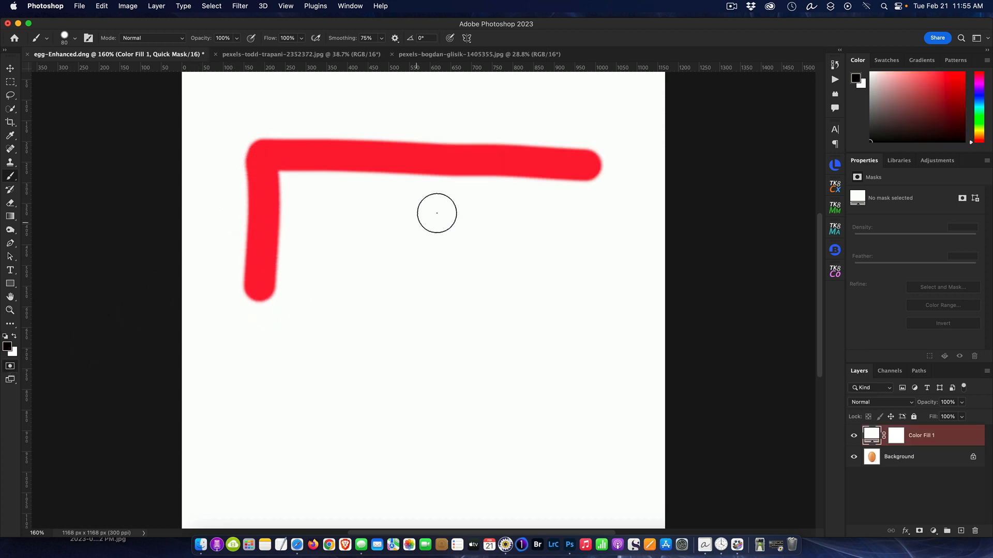
{"action": "left_click_drag", "start_coordinate": [588, 165], "coordinate": [567, 303]}
{"action": "left_click_drag", "start_coordinate": [492, 302], "coordinate": [230, 296]}
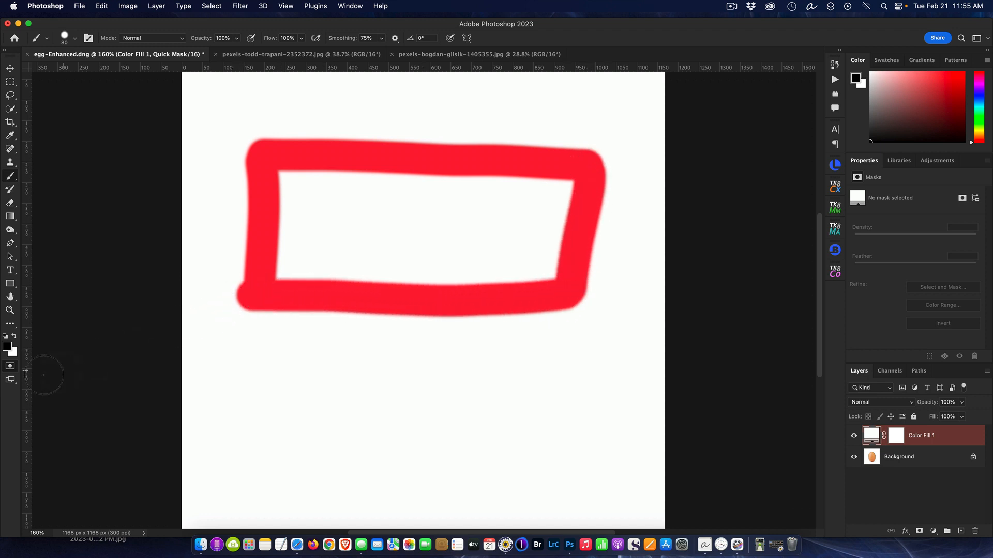
Step: Hide the Color Fill 1 layer so the egg photo shows beneath the Quick Mask
{"action": "left_click", "coordinate": [9, 367]}
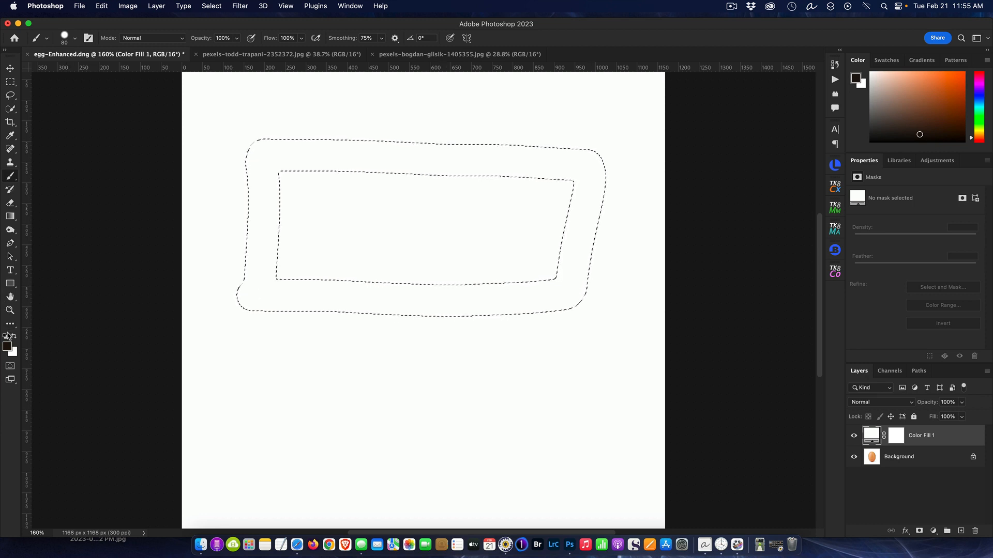
{"action": "left_click", "coordinate": [11, 367]}
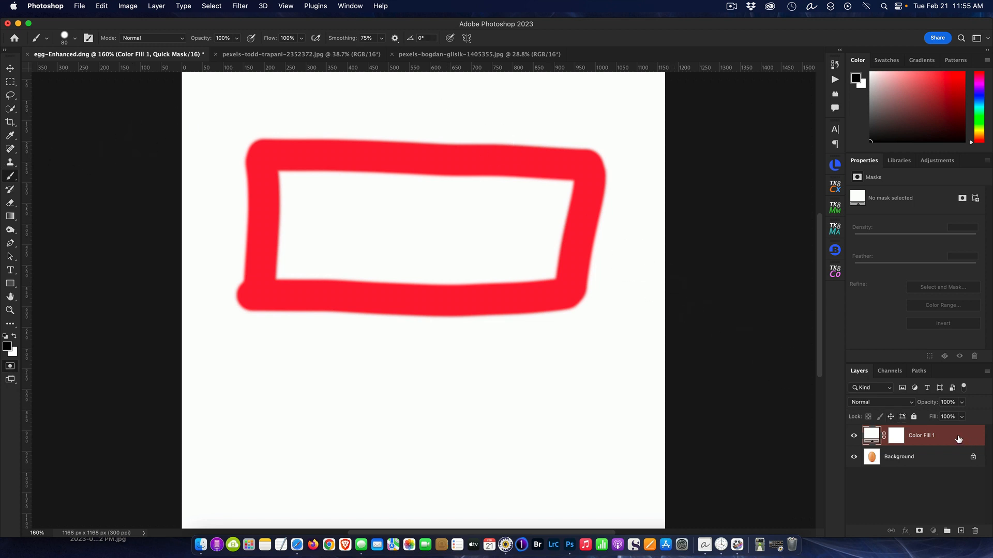
{"action": "left_click", "coordinate": [854, 437]}
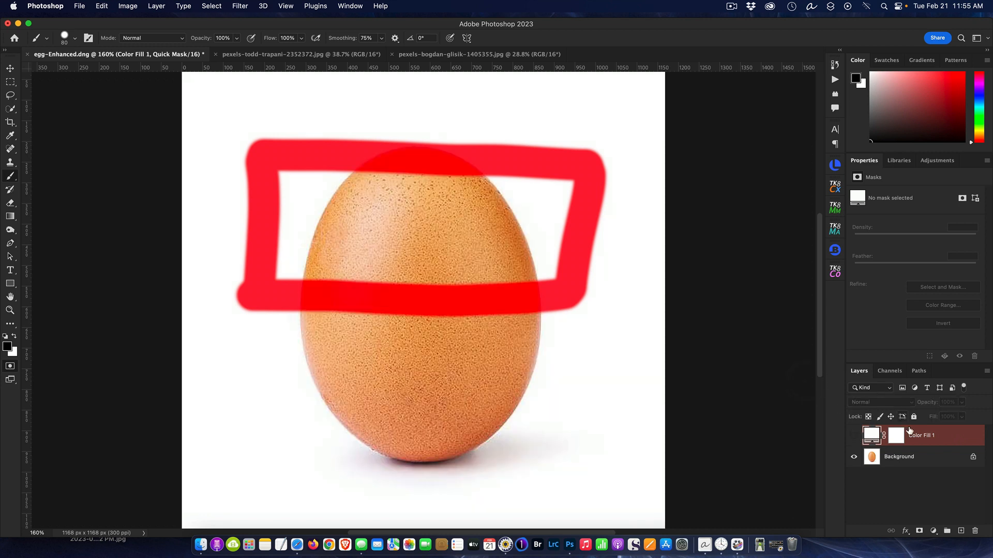
Step: Exit Quick Mask to turn the rectangle into a selection, then deselect it
{"action": "left_click", "coordinate": [10, 367]}
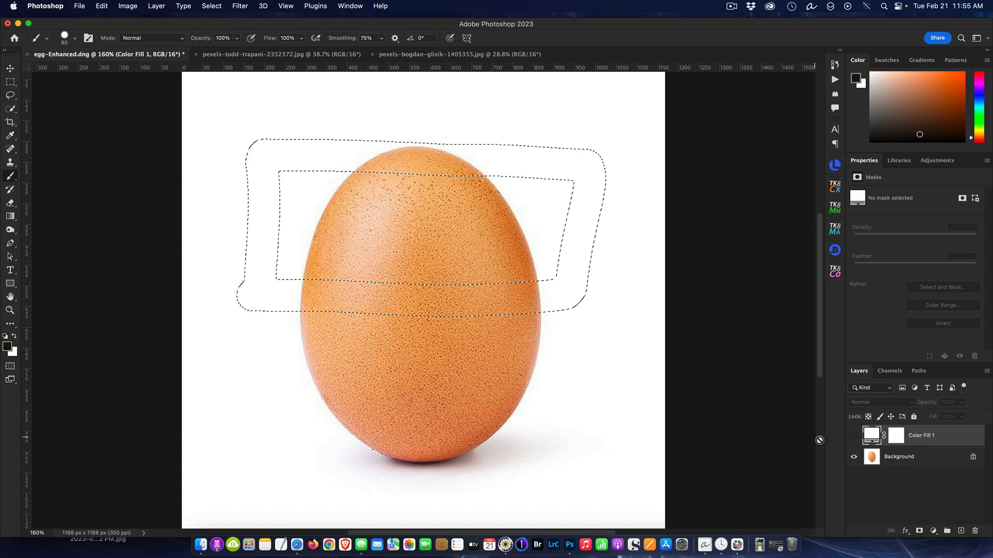
{"action": "key", "text": "super+d"}
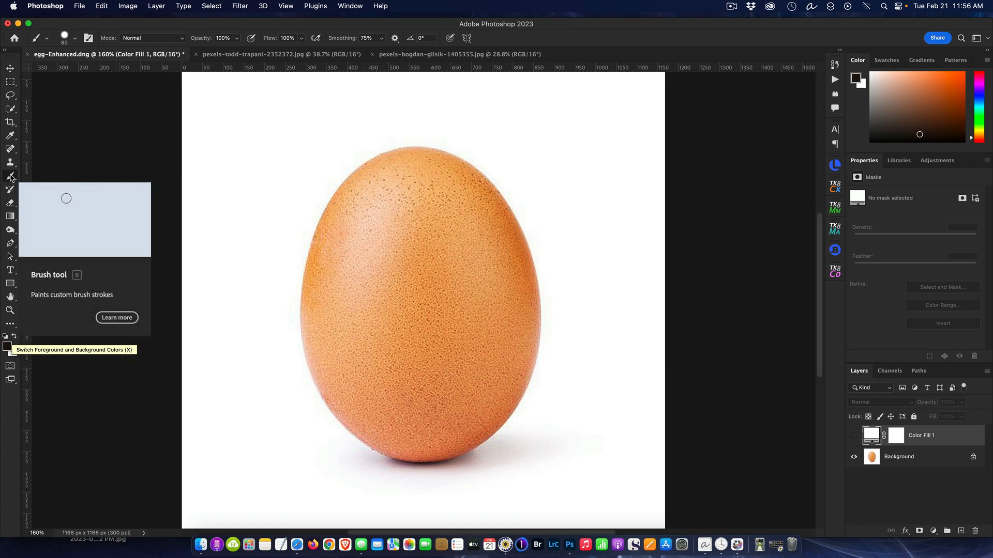
Step: Enter Quick Mask and paint a loop inside the egg with the 80 px brush
{"action": "left_click", "coordinate": [75, 38]}
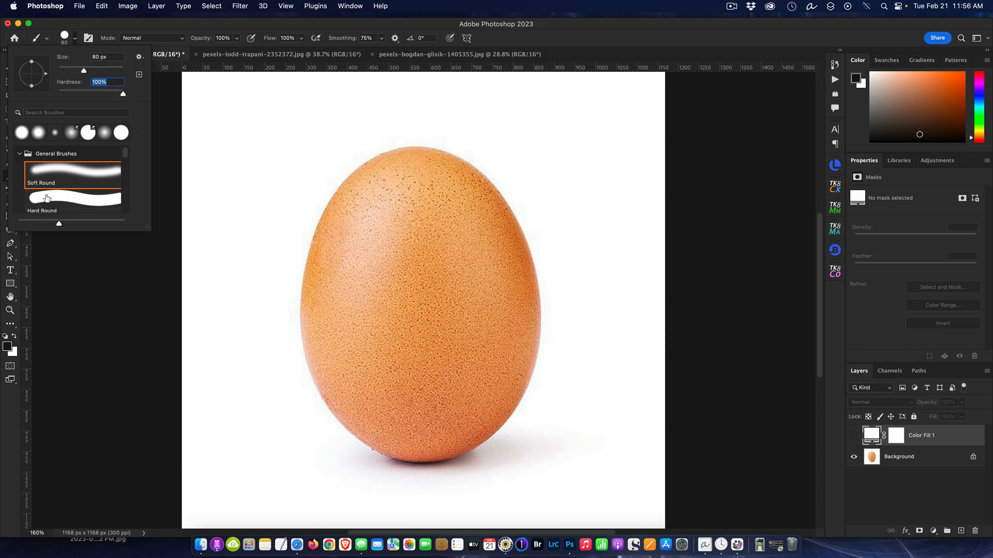
{"action": "left_click", "coordinate": [201, 28]}
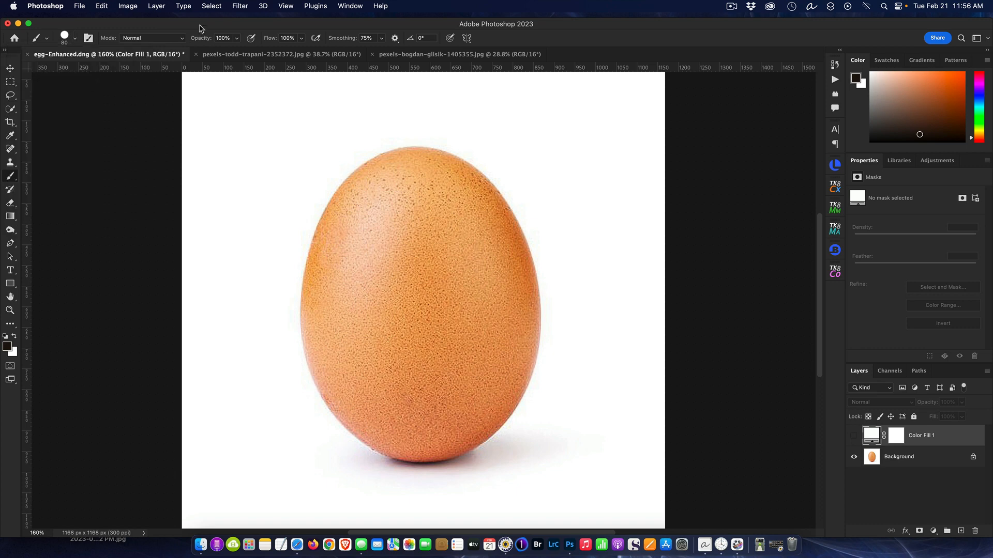
{"action": "left_click", "coordinate": [10, 367]}
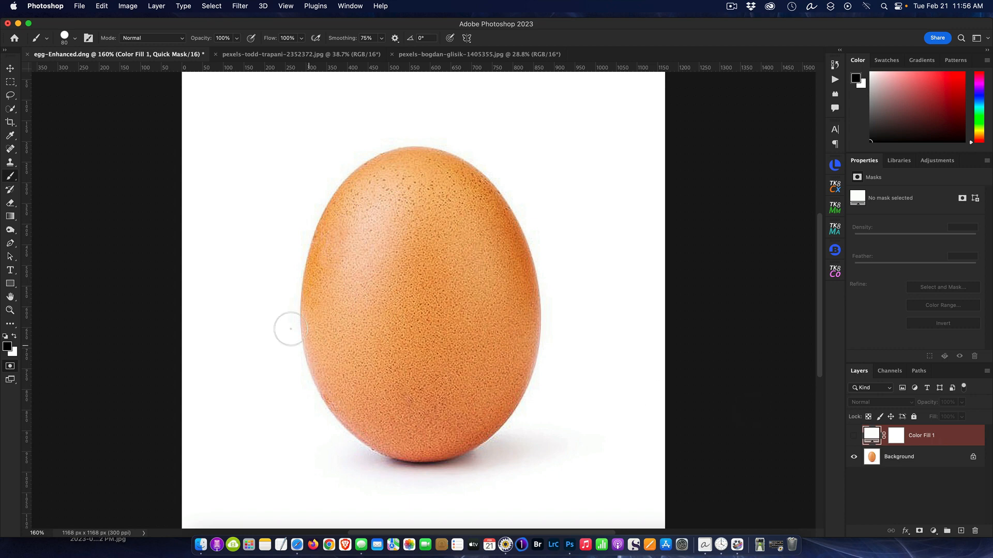
{"action": "mouse_move", "coordinate": [357, 250]}
{"action": "left_mouse_down"}
{"action": "mouse_move", "coordinate": [394, 172]}
{"action": "mouse_move", "coordinate": [424, 167]}
{"action": "mouse_move", "coordinate": [459, 198]}
{"action": "mouse_move", "coordinate": [490, 257]}
{"action": "mouse_move", "coordinate": [501, 343]}
{"action": "mouse_move", "coordinate": [454, 416]}
{"action": "mouse_move", "coordinate": [409, 431]}
{"action": "mouse_move", "coordinate": [357, 401]}
{"action": "mouse_move", "coordinate": [333, 310]}
{"action": "mouse_move", "coordinate": [343, 239]}
{"action": "mouse_move", "coordinate": [356, 232]}
{"action": "mouse_move", "coordinate": [365, 257]}
{"action": "mouse_move", "coordinate": [361, 333]}
{"action": "mouse_move", "coordinate": [395, 390]}
{"action": "mouse_move", "coordinate": [429, 407]}
{"action": "left_mouse_up"}
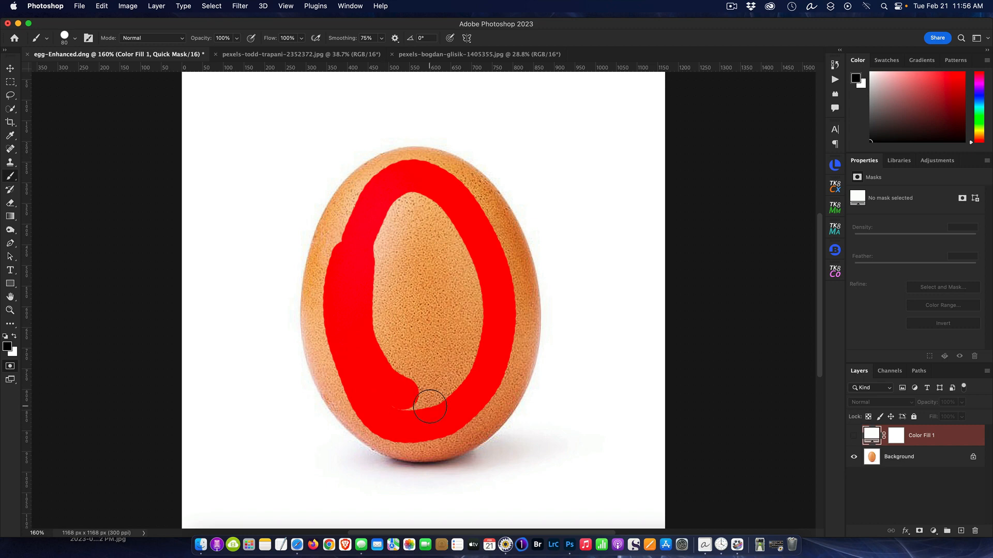
Step: Enlarge the brush to 400 px and fill the egg's interior in the mask
{"action": "key", "text": "bracketright"}
{"action": "key", "text": "bracketright"}
{"action": "key", "text": "bracketright"}
{"action": "key", "text": "bracketright"}
{"action": "key", "text": "bracketright"}
{"action": "key", "text": "bracketright"}
{"action": "key", "text": "bracketright"}
{"action": "key", "text": "bracketright"}
{"action": "key", "text": "bracketright"}
{"action": "mouse_move", "coordinate": [398, 315]}
{"action": "left_mouse_down"}
{"action": "mouse_move", "coordinate": [412, 260]}
{"action": "mouse_move", "coordinate": [433, 432]}
{"action": "left_mouse_up"}
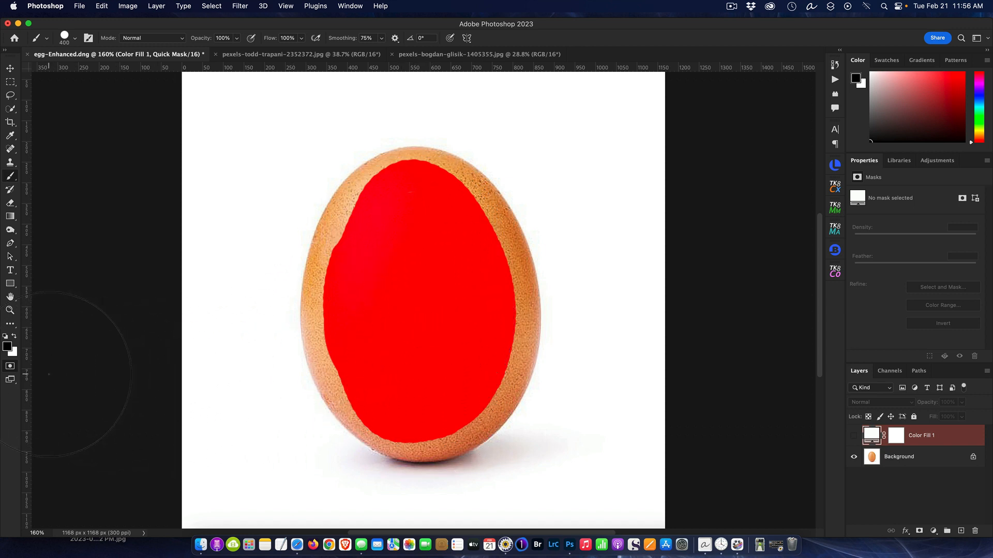
Step: Shrink the brush to 175 px and paint the mask out to the egg's full outline
{"action": "left_click", "coordinate": [9, 367]}
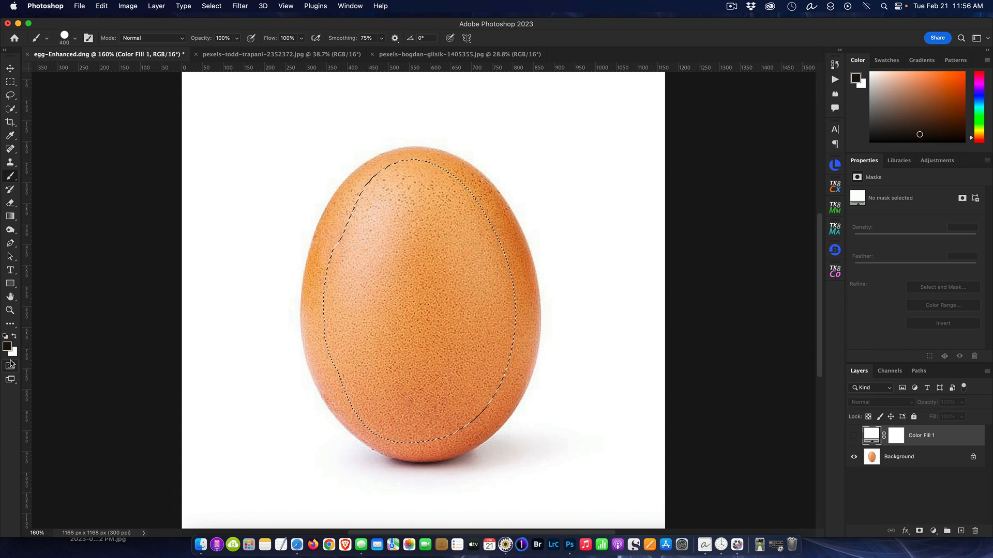
{"action": "left_click", "coordinate": [11, 367]}
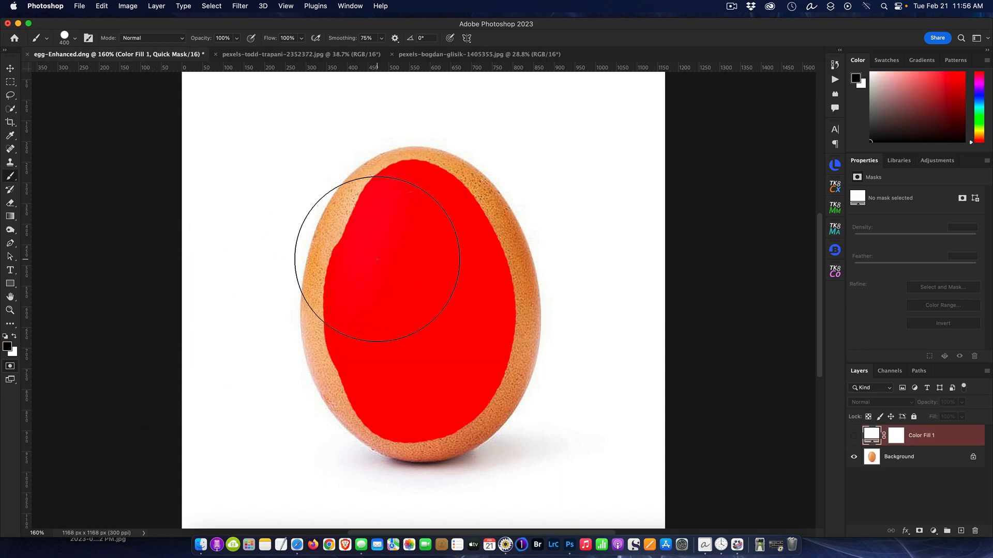
{"action": "key", "text": "bracketleft"}
{"action": "key", "text": "bracketleft"}
{"action": "key", "text": "bracketleft"}
{"action": "key", "text": "bracketleft"}
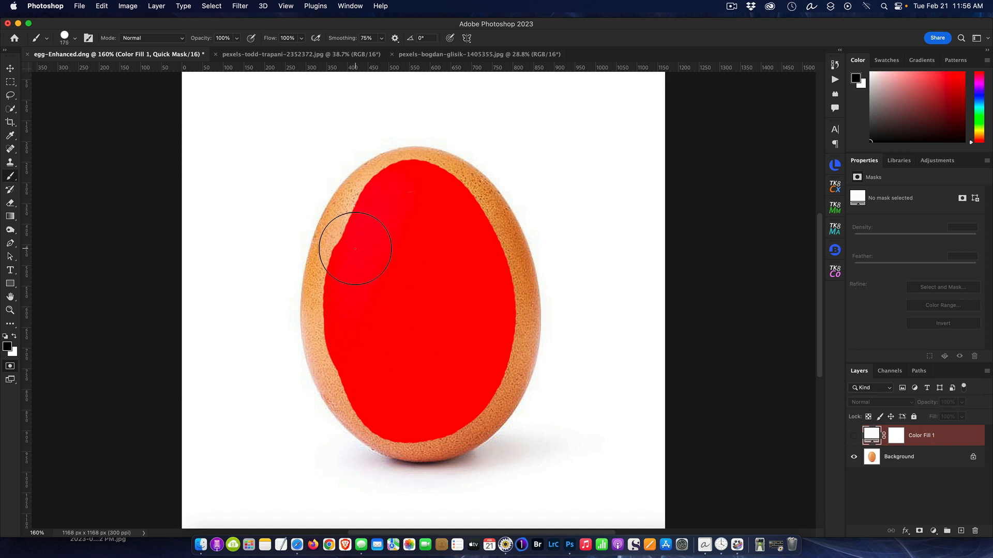
{"action": "left_click", "coordinate": [344, 239]}
{"action": "mouse_move", "coordinate": [352, 230]}
{"action": "left_mouse_down"}
{"action": "mouse_move", "coordinate": [387, 191]}
{"action": "mouse_move", "coordinate": [444, 166]}
{"action": "mouse_move", "coordinate": [478, 239]}
{"action": "mouse_move", "coordinate": [500, 318]}
{"action": "mouse_move", "coordinate": [496, 396]}
{"action": "mouse_move", "coordinate": [462, 428]}
{"action": "mouse_move", "coordinate": [416, 440]}
{"action": "mouse_move", "coordinate": [364, 403]}
{"action": "mouse_move", "coordinate": [337, 301]}
{"action": "mouse_move", "coordinate": [342, 245]}
{"action": "mouse_move", "coordinate": [326, 325]}
{"action": "mouse_move", "coordinate": [341, 385]}
{"action": "mouse_move", "coordinate": [360, 406]}
{"action": "mouse_move", "coordinate": [401, 395]}
{"action": "left_mouse_up"}
{"action": "mouse_move", "coordinate": [472, 208]}
{"action": "left_mouse_down"}
{"action": "mouse_move", "coordinate": [510, 300]}
{"action": "mouse_move", "coordinate": [503, 374]}
{"action": "left_mouse_up"}
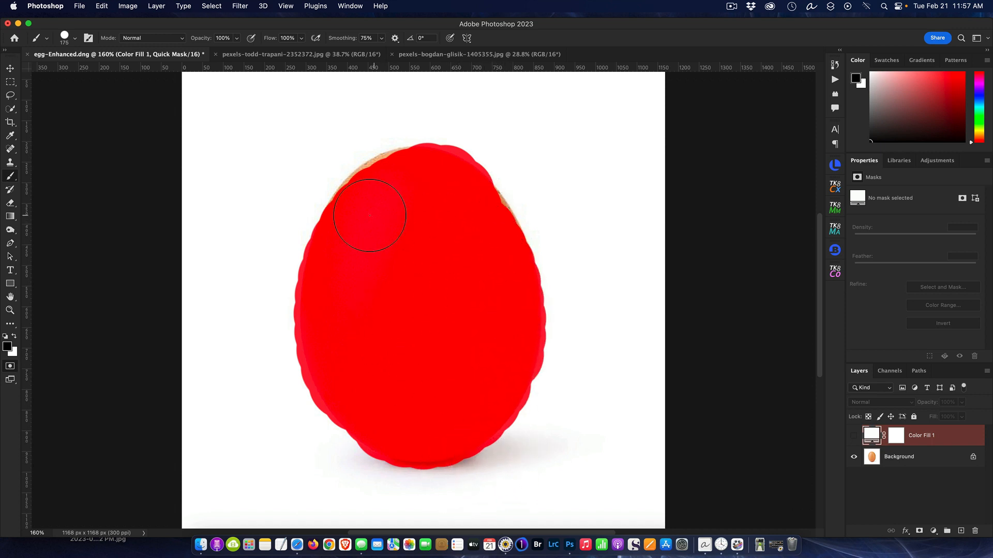
{"action": "left_click_drag", "start_coordinate": [378, 199], "coordinate": [397, 177]}
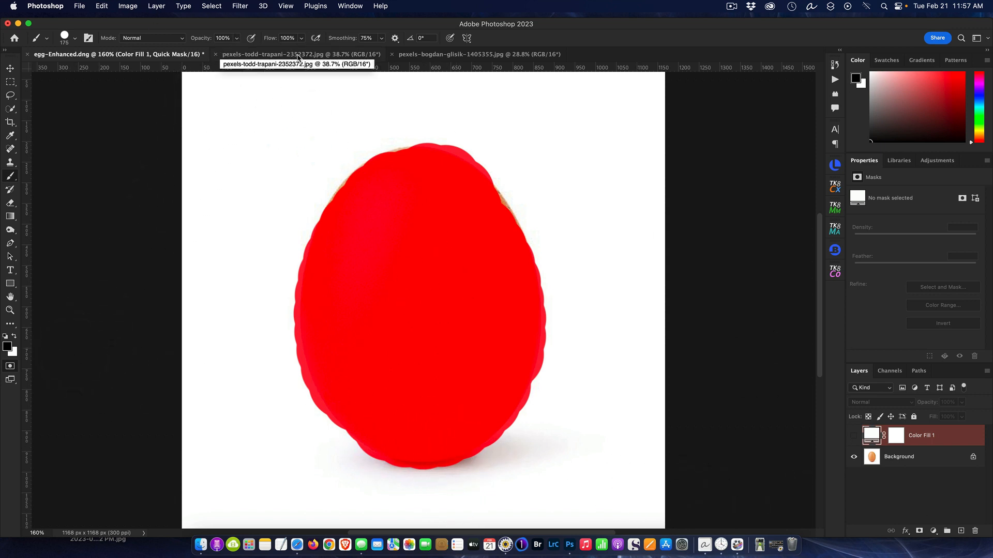
Step: Switch to the pexels-bogdan-glisik-1405355.jpg document and select the tennis ball with Select Subject
{"action": "left_click", "coordinate": [414, 55]}
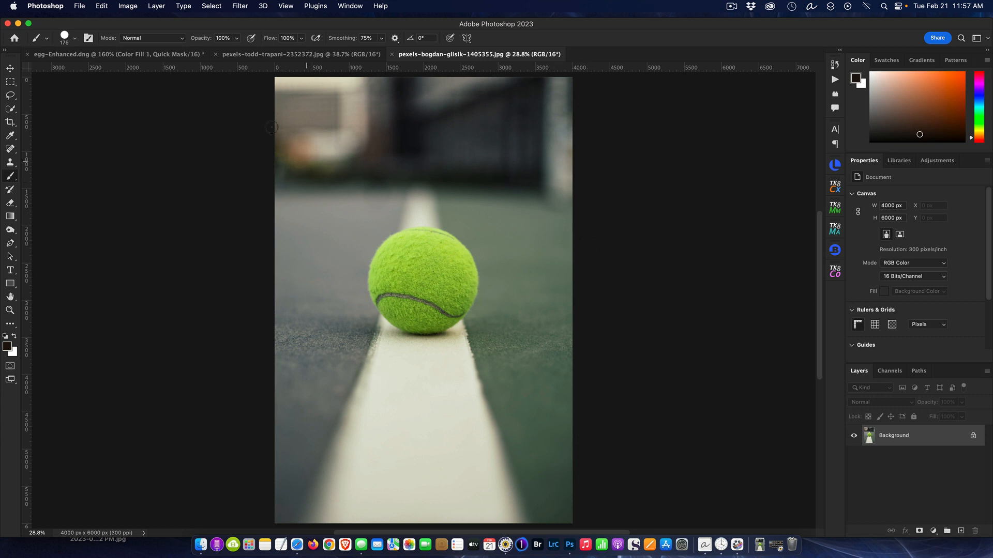
{"action": "left_click", "coordinate": [211, 5]}
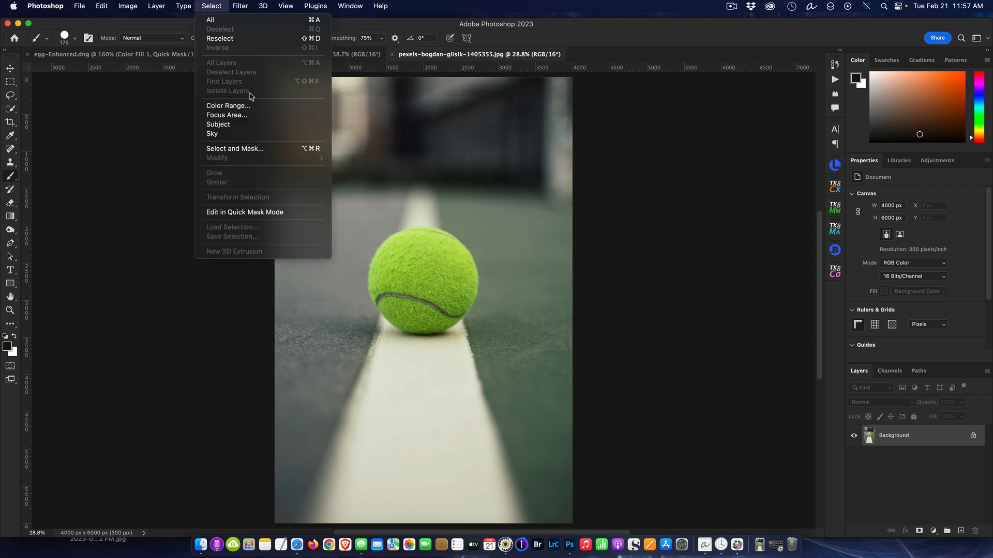
{"action": "left_click", "coordinate": [256, 125]}
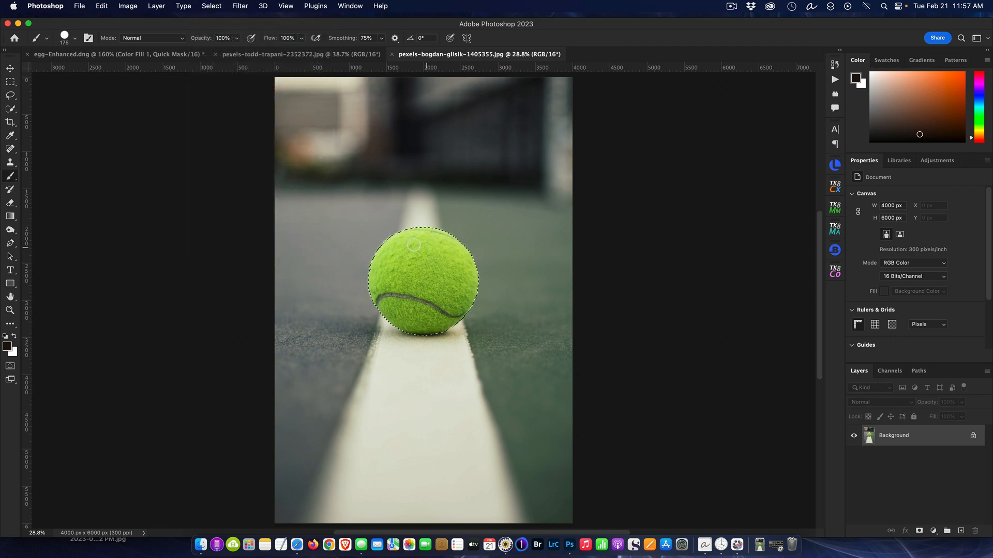
{"action": "scroll", "coordinate": [538, 259], "scroll_direction": "up", "scroll_amount": 3}
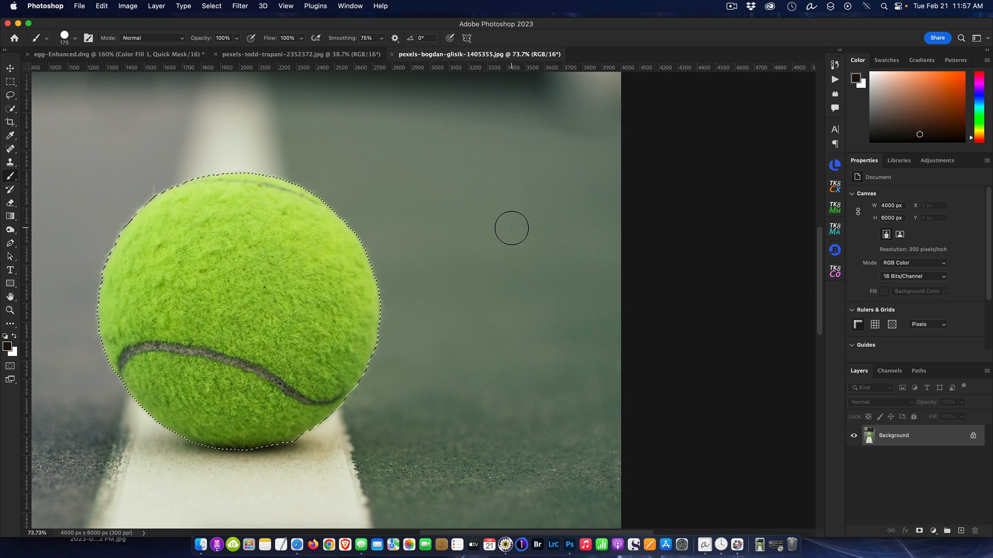
{"action": "scroll", "coordinate": [512, 228], "scroll_direction": "down", "scroll_amount": 3}
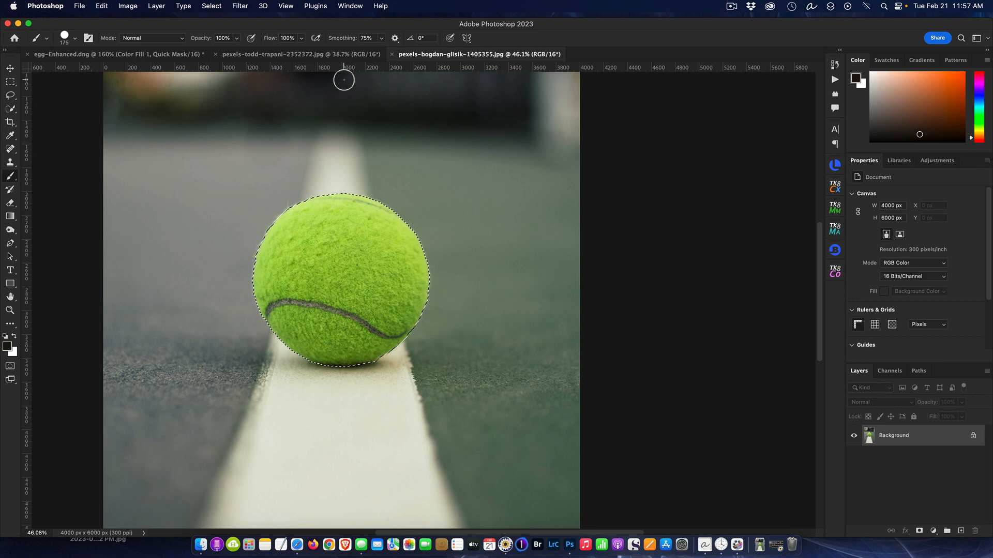
Step: Switch to the pexels-todd-trapani-2352372.jpg document and select the tennis ball with Select Subject
{"action": "left_click", "coordinate": [325, 56]}
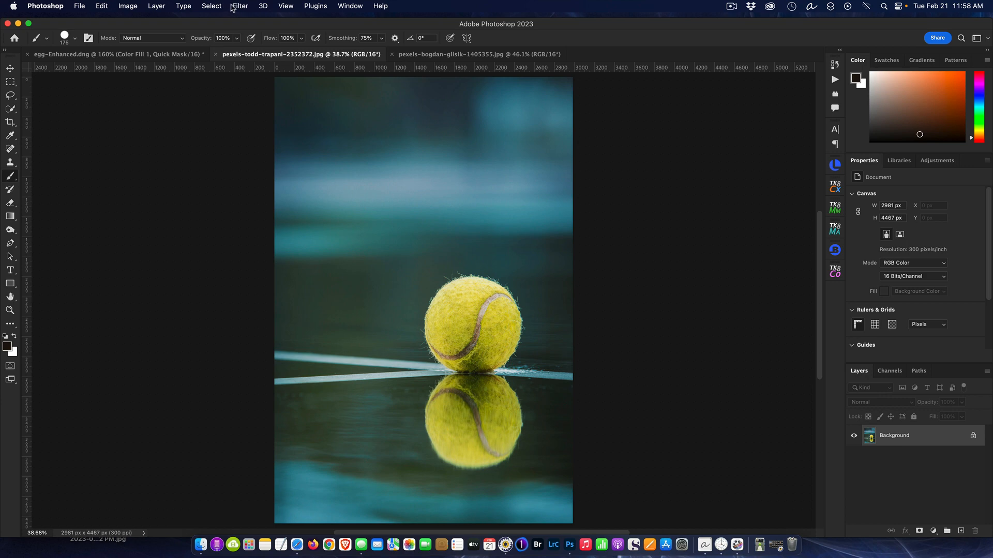
{"action": "left_click", "coordinate": [215, 6]}
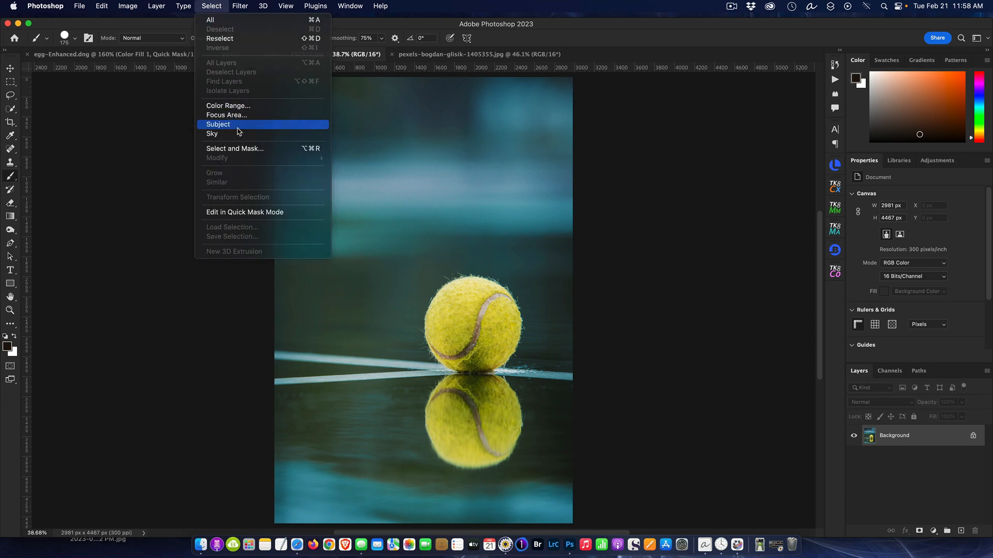
{"action": "left_click", "coordinate": [217, 124]}
{"action": "key", "text": "super+plus"}
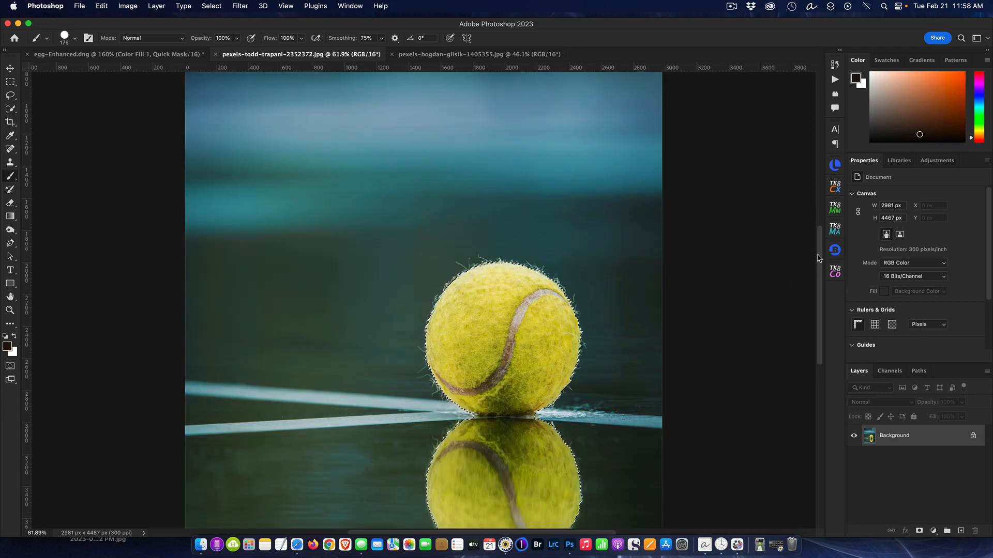
Step: In Quick Mask mode, paint with white over the ball's reflection and its contact edge to remove them from the selection
{"action": "left_click_drag", "start_coordinate": [817, 257], "coordinate": [817, 305]}
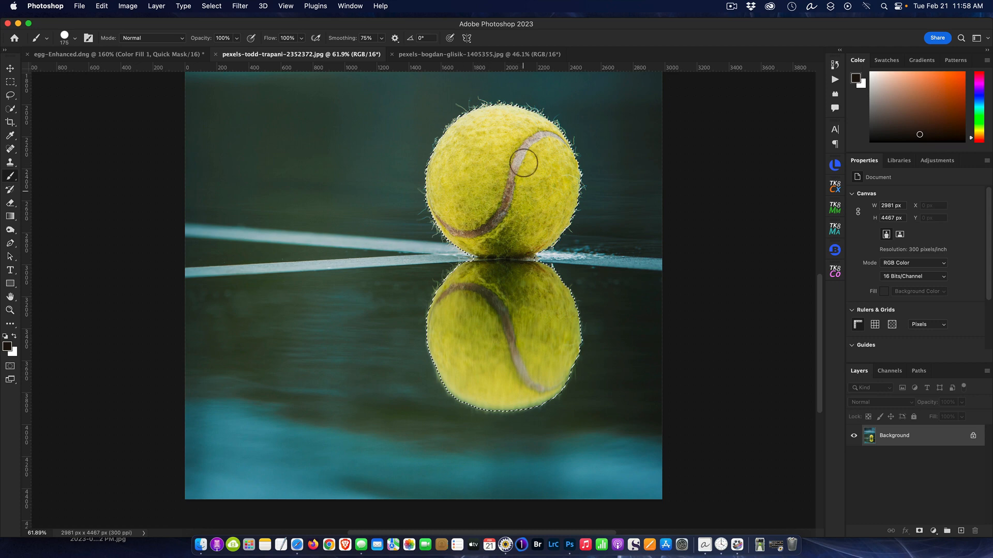
{"action": "left_click", "coordinate": [11, 366]}
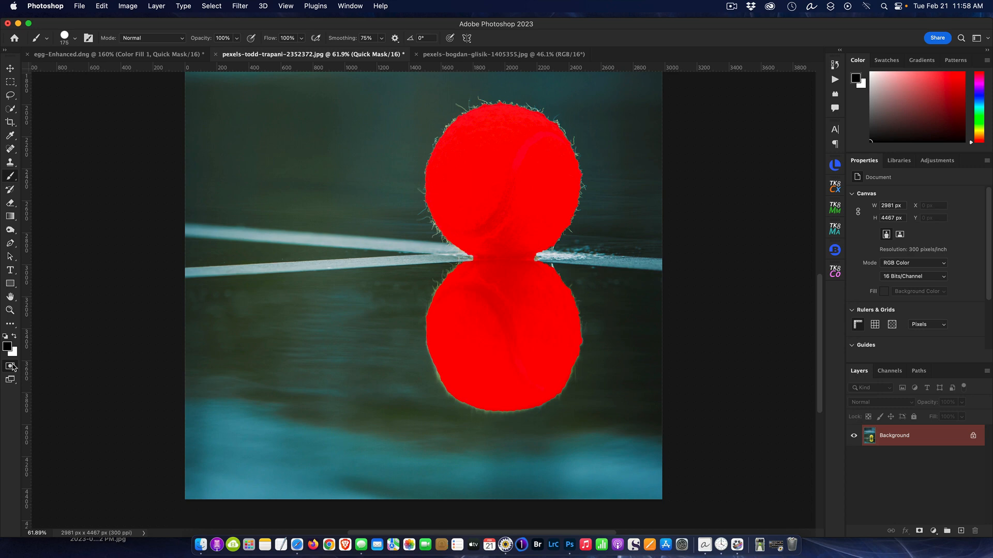
{"action": "left_click", "coordinate": [15, 338]}
{"action": "left_click", "coordinate": [15, 338]}
{"action": "left_click", "coordinate": [14, 338]}
{"action": "mouse_move", "coordinate": [347, 384]}
{"action": "left_mouse_down"}
{"action": "mouse_move", "coordinate": [470, 409]}
{"action": "mouse_move", "coordinate": [603, 414]}
{"action": "mouse_move", "coordinate": [386, 396]}
{"action": "mouse_move", "coordinate": [622, 387]}
{"action": "mouse_move", "coordinate": [373, 373]}
{"action": "mouse_move", "coordinate": [578, 362]}
{"action": "mouse_move", "coordinate": [593, 369]}
{"action": "mouse_move", "coordinate": [522, 346]}
{"action": "mouse_move", "coordinate": [404, 350]}
{"action": "mouse_move", "coordinate": [585, 331]}
{"action": "mouse_move", "coordinate": [592, 341]}
{"action": "mouse_move", "coordinate": [507, 322]}
{"action": "mouse_move", "coordinate": [408, 326]}
{"action": "mouse_move", "coordinate": [415, 347]}
{"action": "mouse_move", "coordinate": [431, 299]}
{"action": "mouse_move", "coordinate": [490, 295]}
{"action": "mouse_move", "coordinate": [591, 305]}
{"action": "mouse_move", "coordinate": [595, 323]}
{"action": "mouse_move", "coordinate": [571, 291]}
{"action": "mouse_move", "coordinate": [540, 282]}
{"action": "mouse_move", "coordinate": [434, 285]}
{"action": "mouse_move", "coordinate": [582, 273]}
{"action": "left_mouse_up"}
{"action": "scroll", "coordinate": [568, 290], "scroll_direction": "up", "scroll_amount": 5}
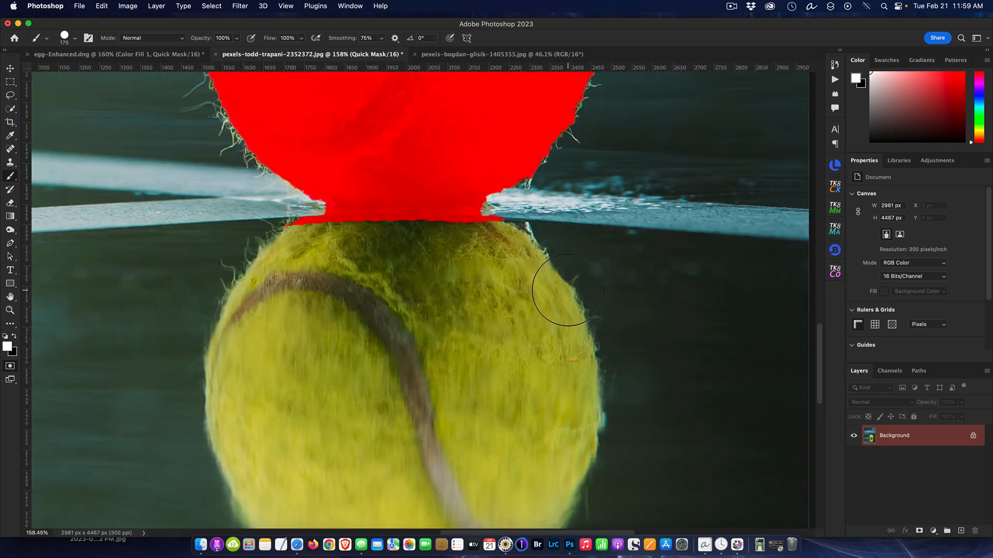
{"action": "mouse_move", "coordinate": [311, 253]}
{"action": "left_mouse_down"}
{"action": "mouse_move", "coordinate": [298, 249]}
{"action": "mouse_move", "coordinate": [499, 248]}
{"action": "mouse_move", "coordinate": [505, 244]}
{"action": "mouse_move", "coordinate": [306, 242]}
{"action": "mouse_move", "coordinate": [435, 251]}
{"action": "mouse_move", "coordinate": [502, 244]}
{"action": "mouse_move", "coordinate": [499, 233]}
{"action": "left_mouse_up"}
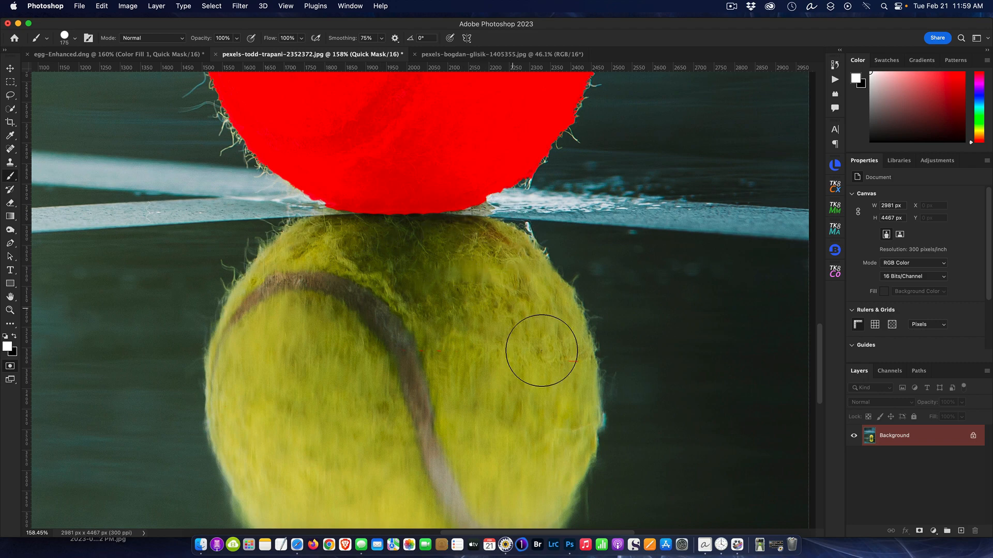
Step: Exit Quick Mask mode to turn the edited mask back into a selection of the ball
{"action": "scroll", "coordinate": [581, 458], "scroll_direction": "down", "scroll_amount": 2}
{"action": "scroll", "coordinate": [610, 464], "scroll_direction": "down", "scroll_amount": 2}
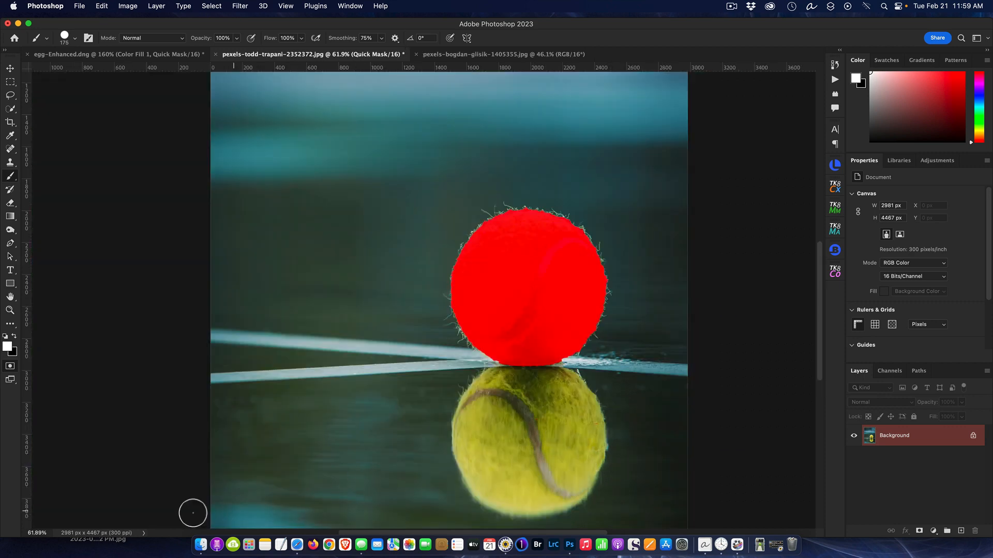
{"action": "left_click", "coordinate": [10, 367]}
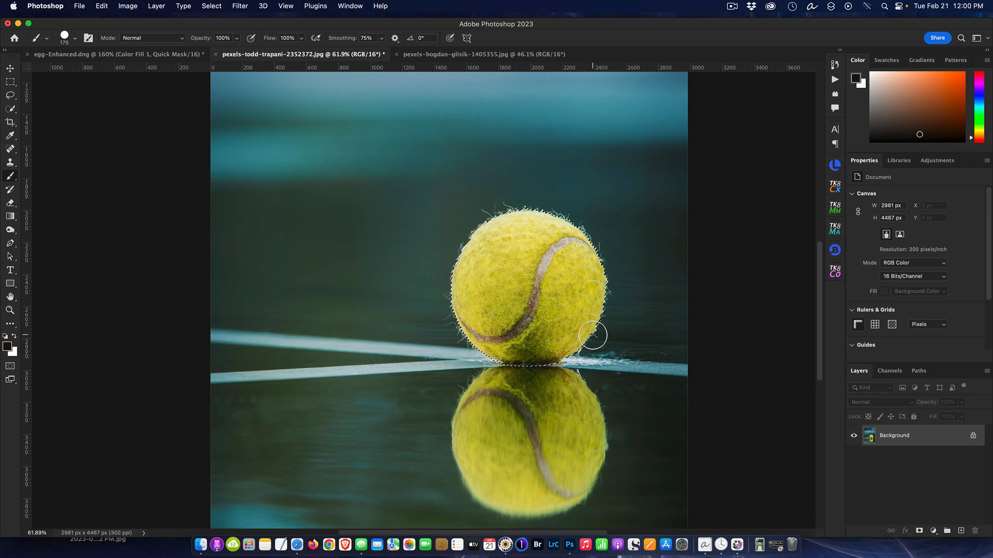
Step: Copy the selected ball onto a new layer and move the copy up and to the left
{"action": "key", "text": "super+j"}
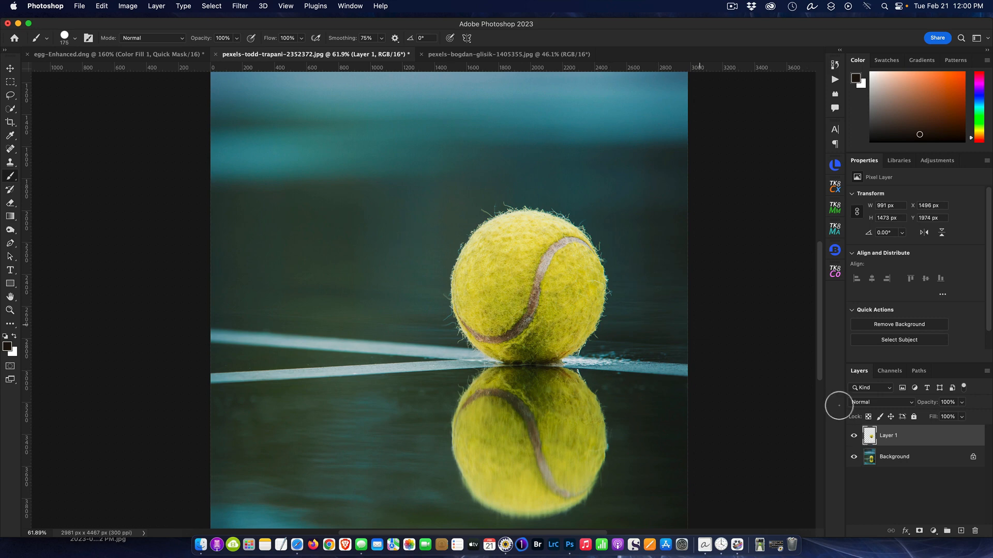
{"action": "left_click", "coordinate": [10, 69]}
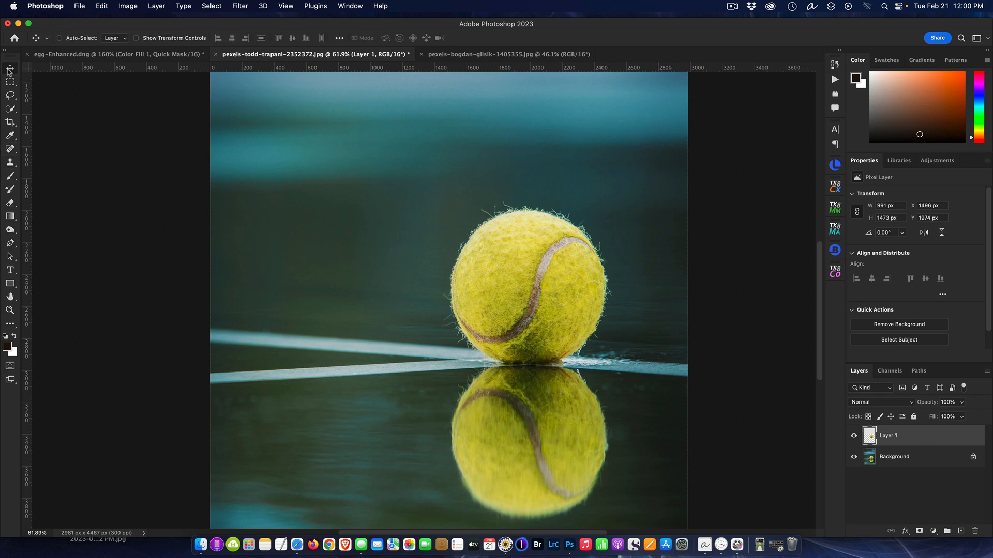
{"action": "left_click_drag", "start_coordinate": [544, 315], "coordinate": [337, 231]}
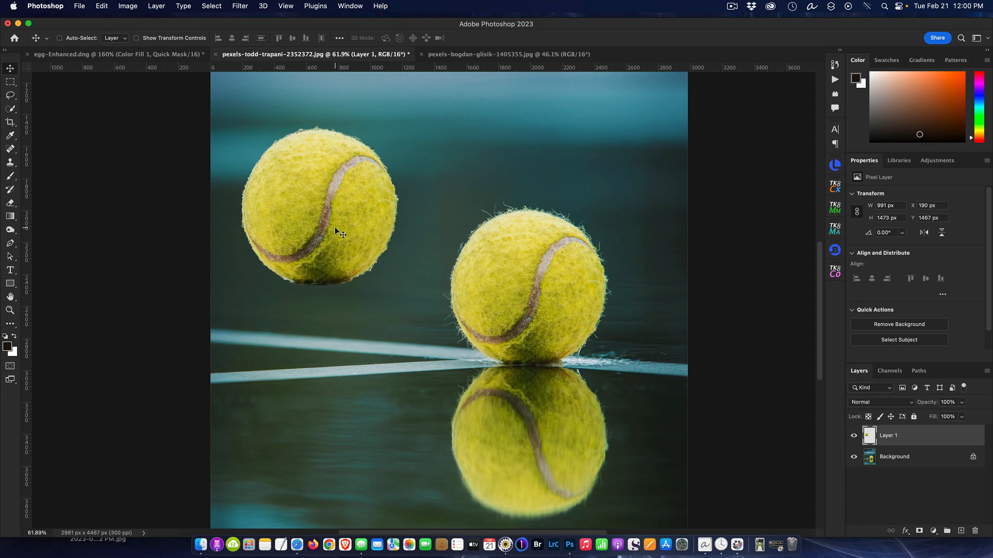
{"action": "left_click", "coordinate": [10, 367]}
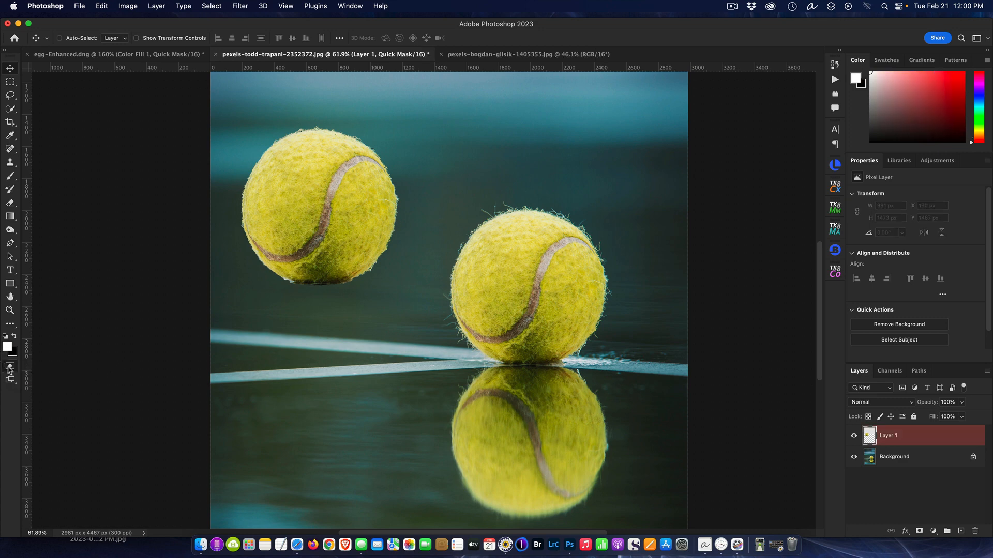
{"action": "left_click", "coordinate": [10, 367]}
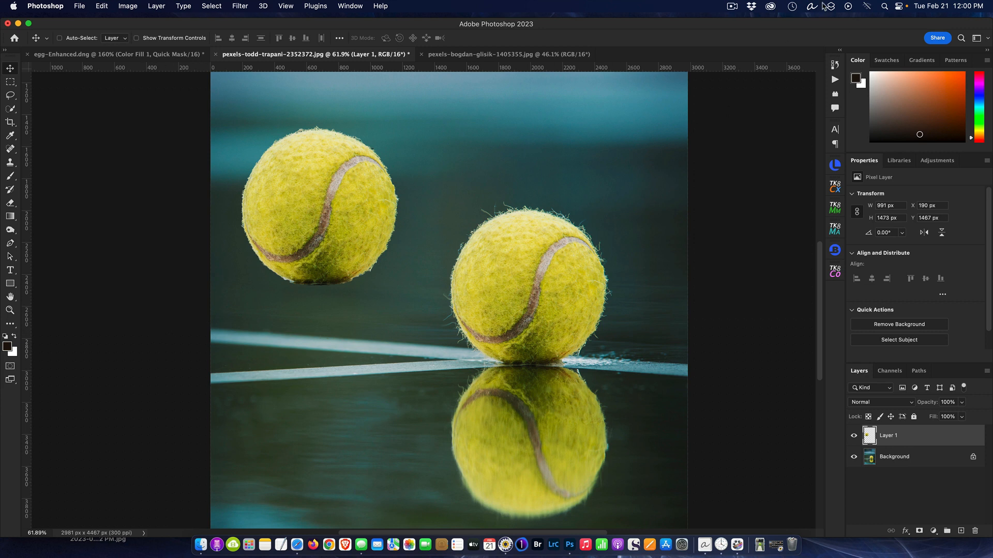
{"action": "left_click", "coordinate": [732, 7]}
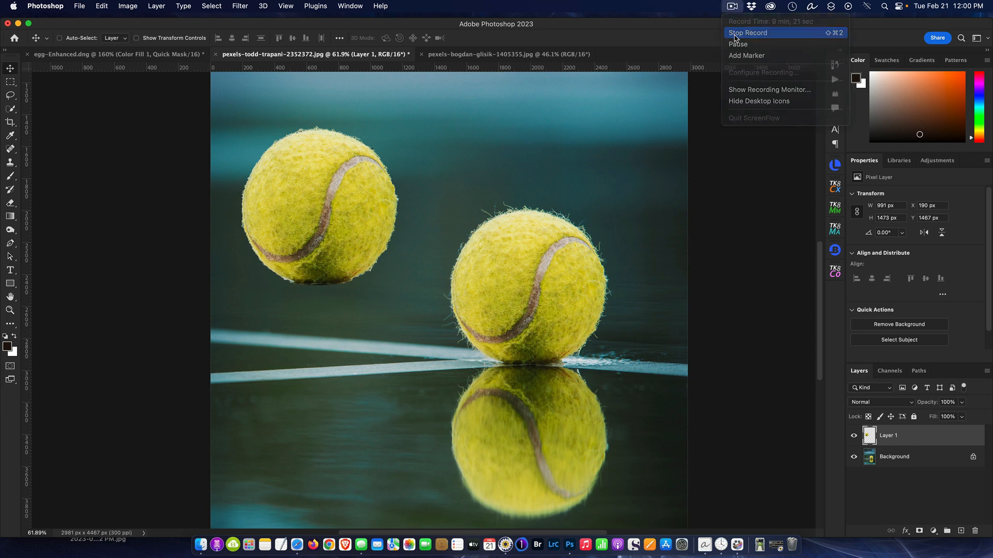